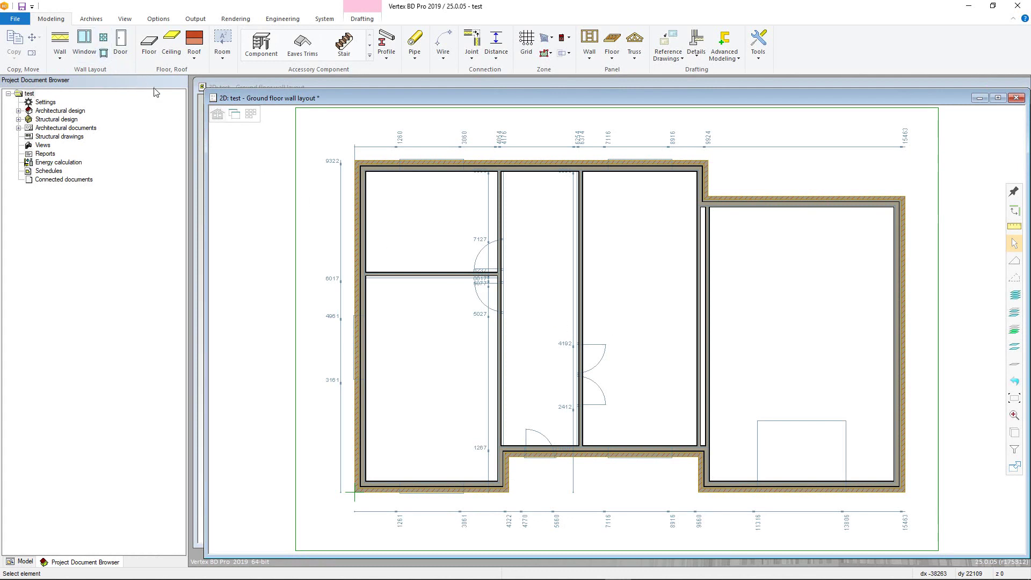
- Select the bottom exterior wall of the lower-left room
left_click(418, 483)
- Start a window insert on that wall and pick A-1200x1200 from the A-window folder
right_click(417, 483)
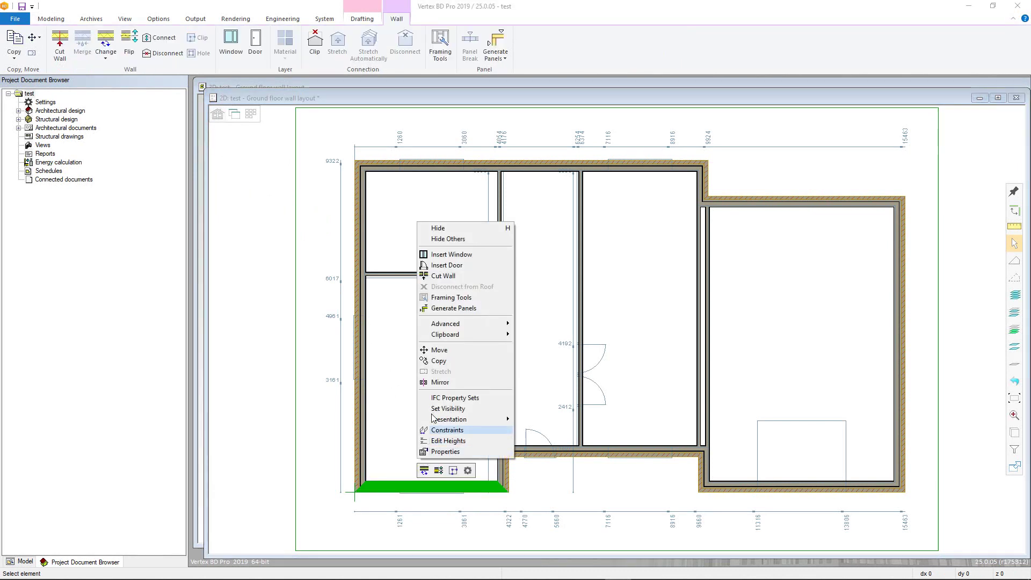
left_click(444, 258)
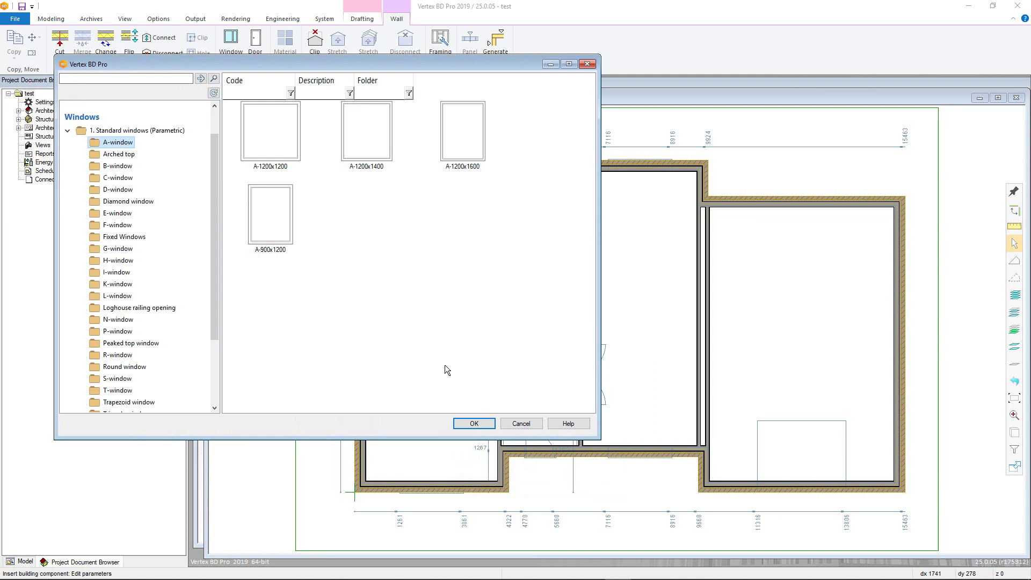
left_click_drag(215, 199, 213, 195)
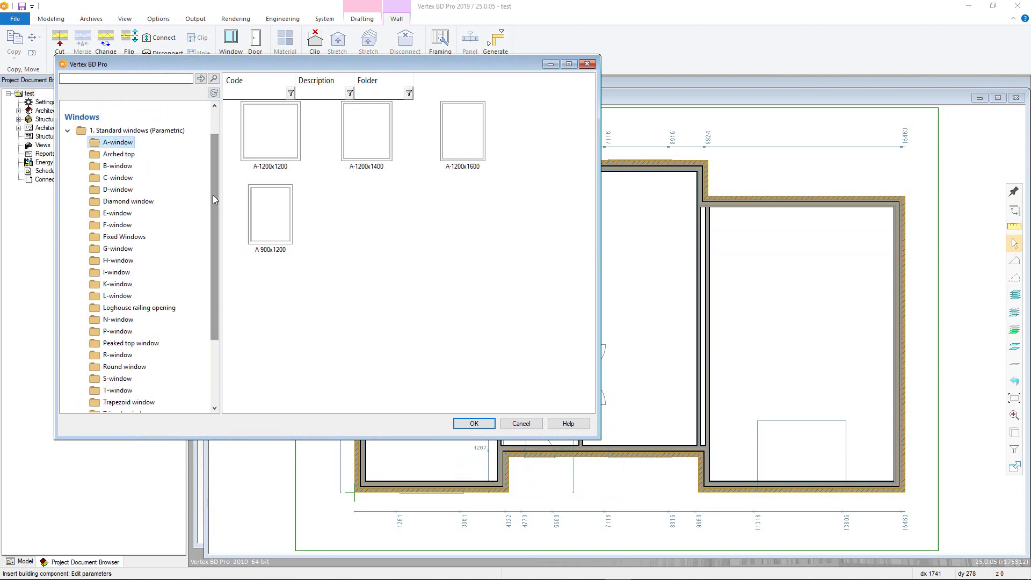
left_click(119, 154)
left_click(117, 169)
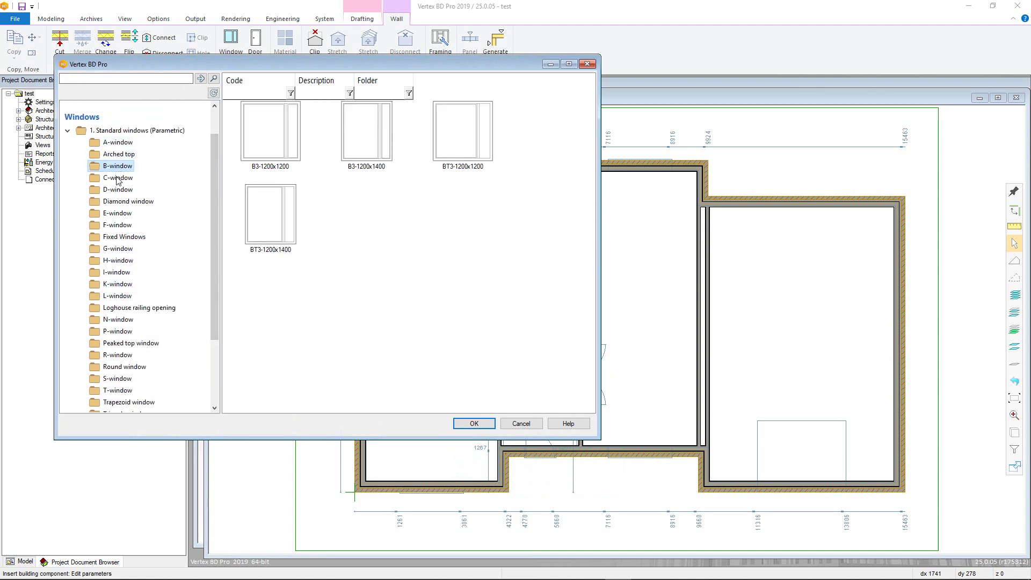
left_click(115, 143)
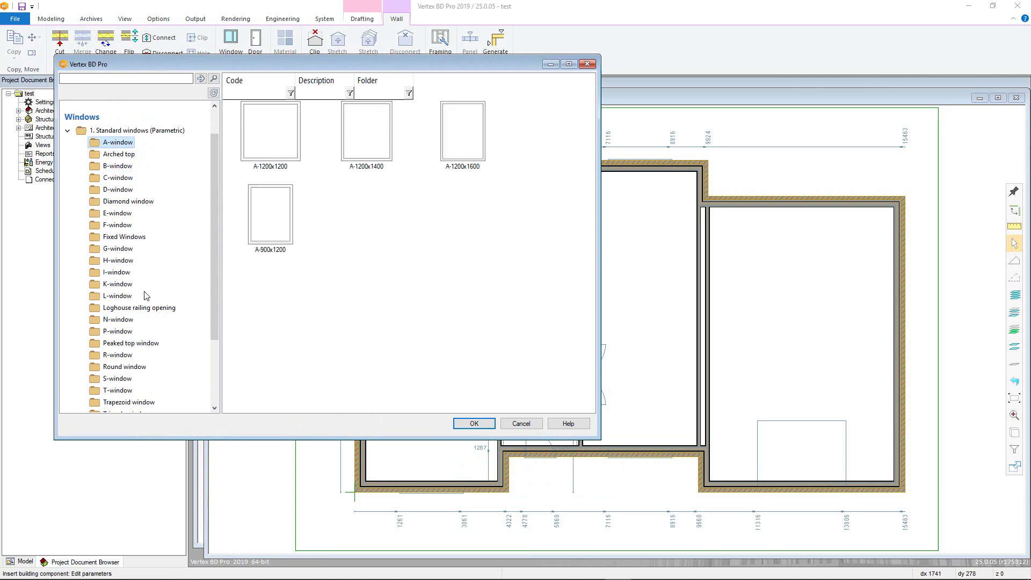
left_click(258, 146)
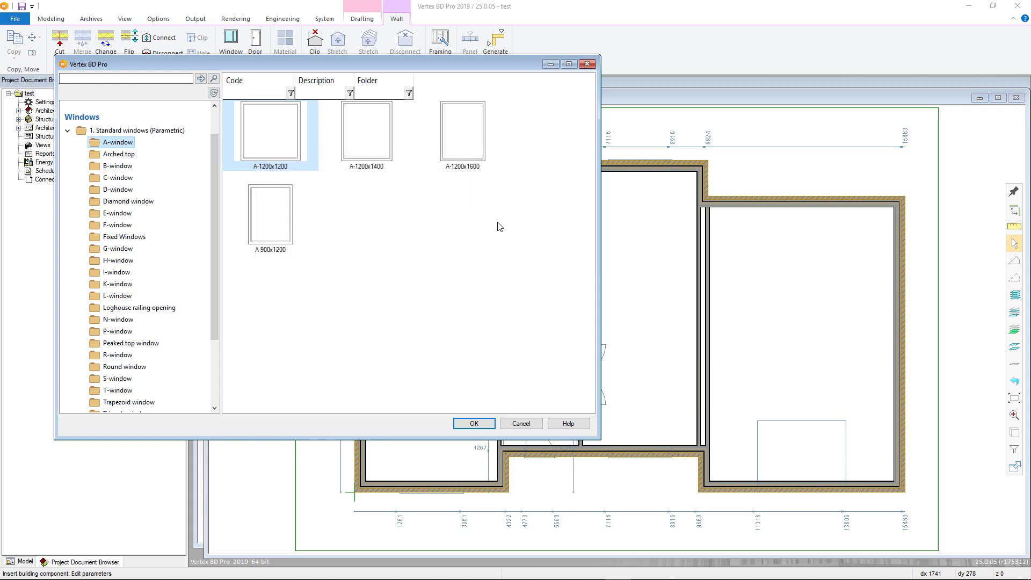
- Change the A-1200x1200 window's first dimension from 1200 to 1800, making it A-1800x1200
double_click(293, 151)
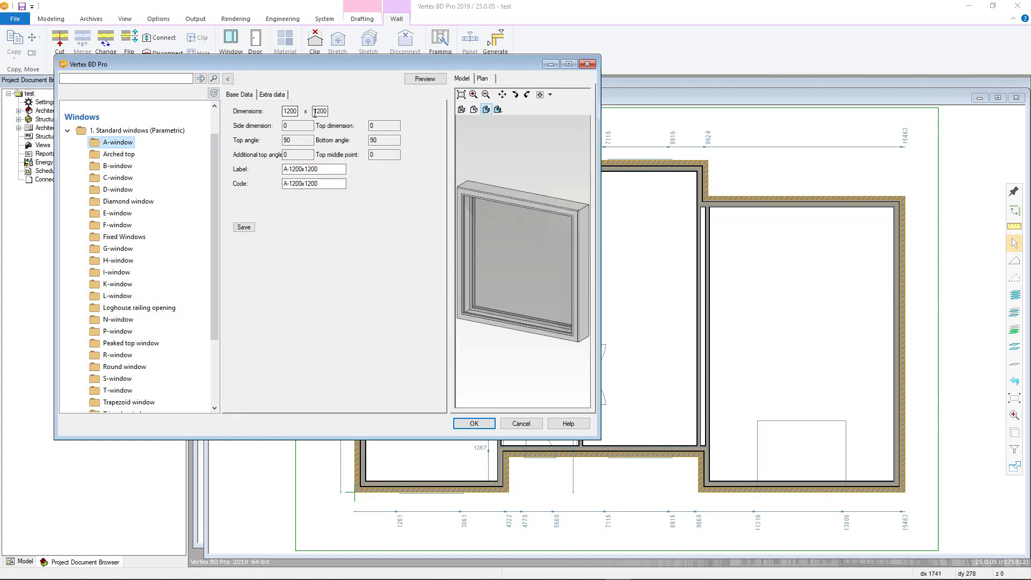
left_click_drag(297, 114, 268, 112)
type("18")
type("00")
- Leave Width Tolerance blank and Header Height checked on Extra data, then accept the window
left_click(272, 97)
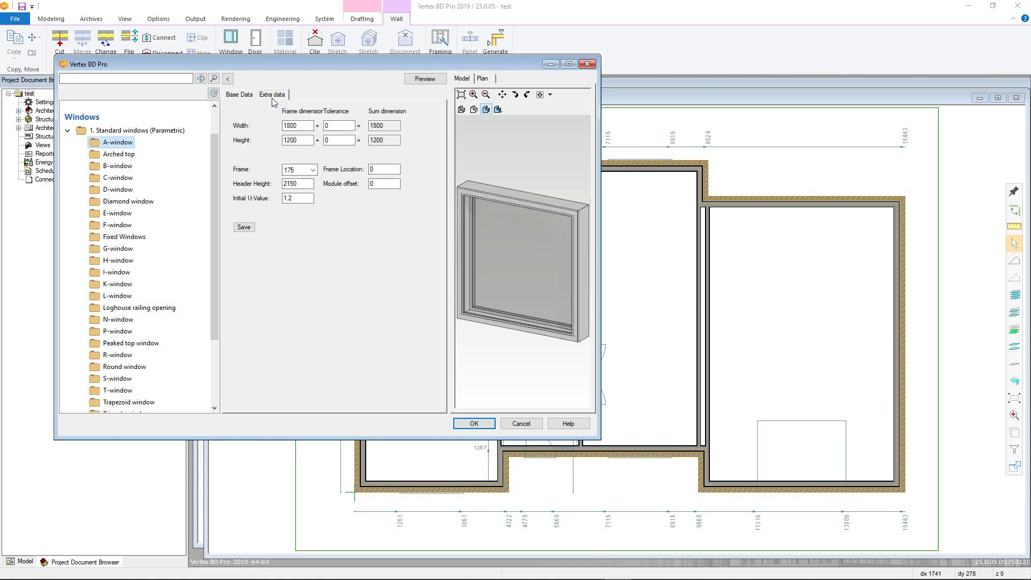
left_click(335, 126)
type("10")
key("BackSpace")
key("BackSpace")
left_click(301, 184)
left_click(475, 423)
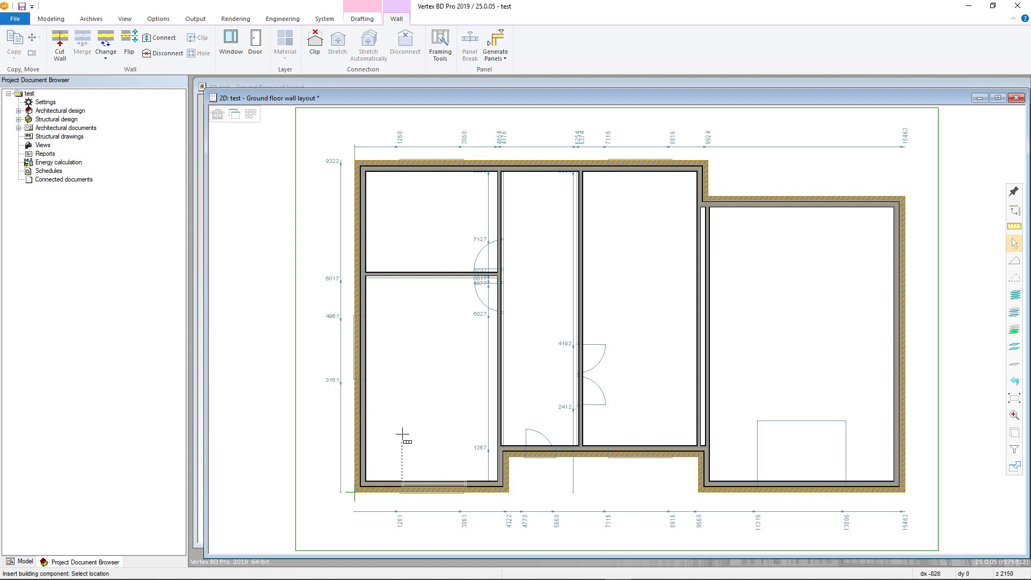
- Bring up the snap and placement options menu in the plan view
right_click(403, 434)
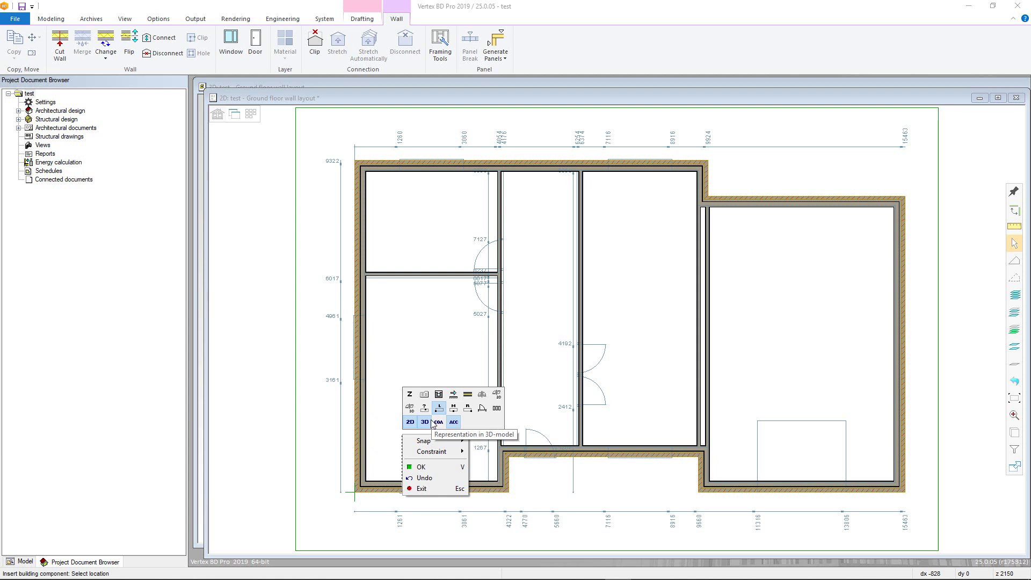
- Set the window's locating height to a global header height picked from the 3D model
left_click(411, 397)
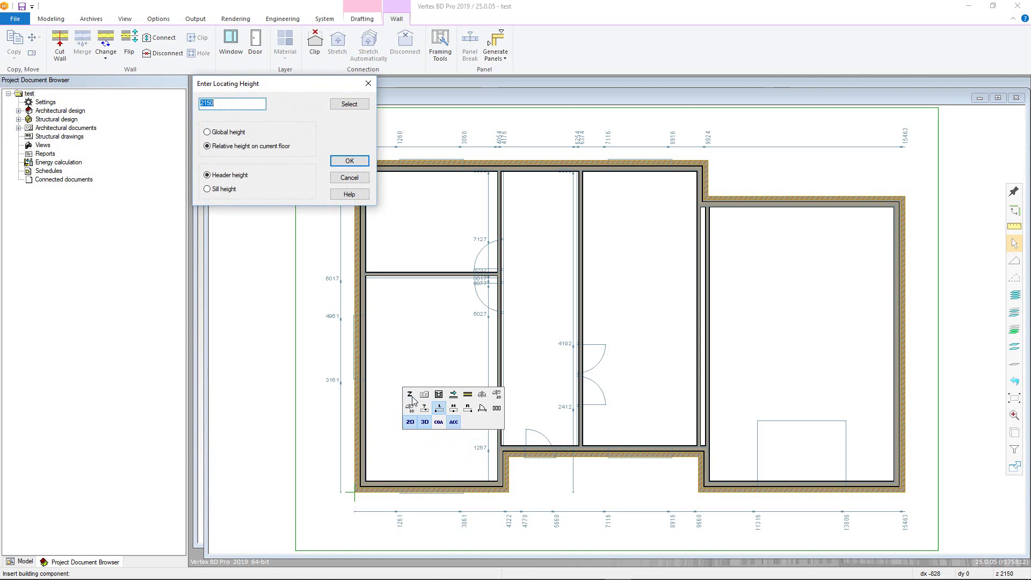
left_click(240, 134)
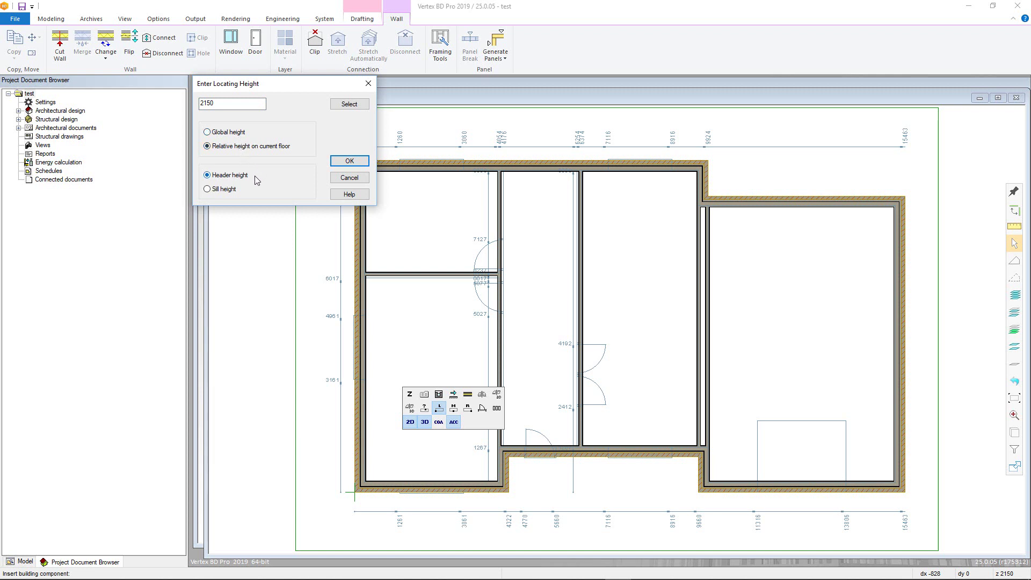
left_click(240, 192)
left_click(236, 180)
left_click(339, 107)
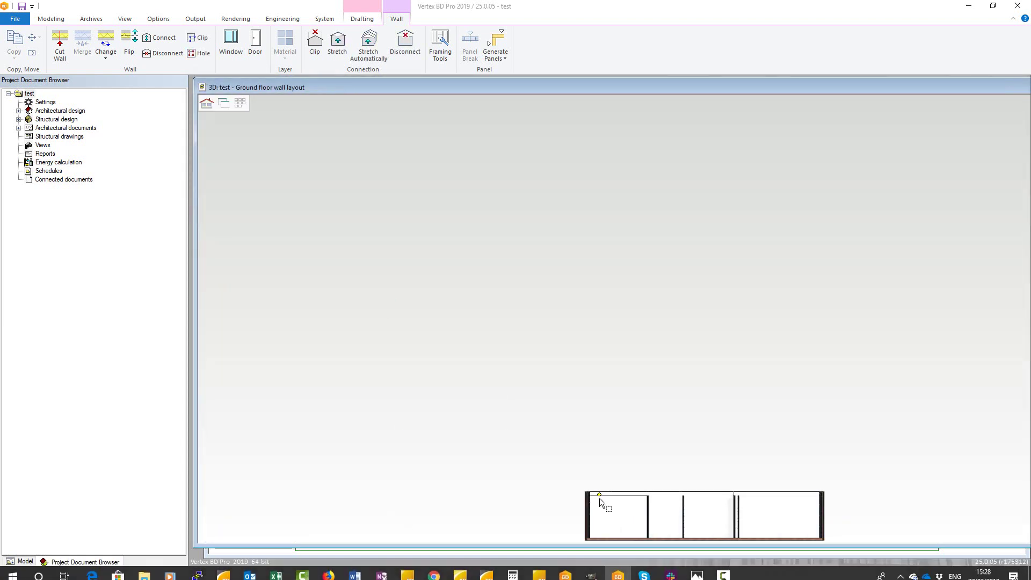
left_click(600, 498)
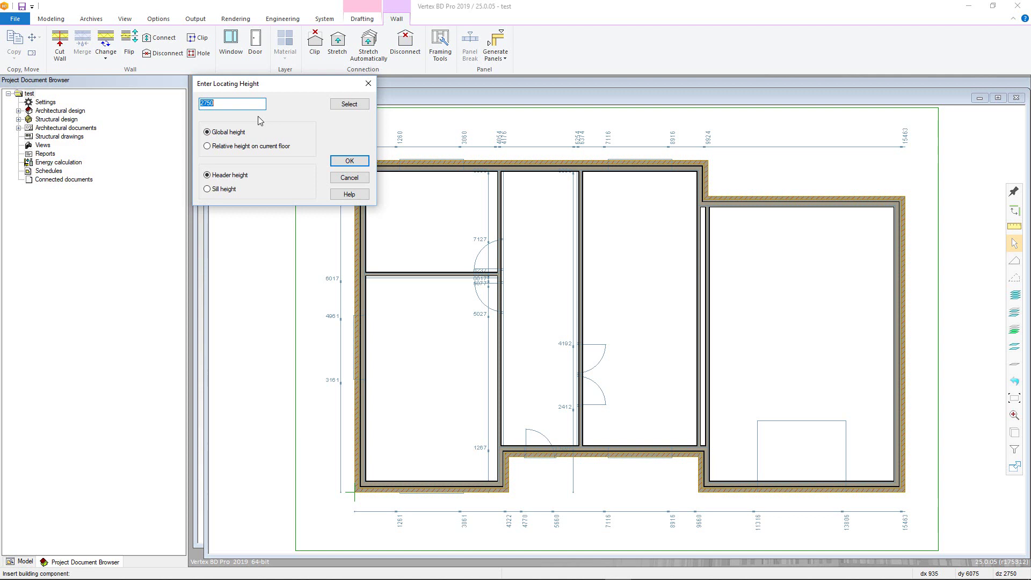
- Apply the 2150 header height and insert the window 20 from the wall corner
type("2150")
left_click(331, 159)
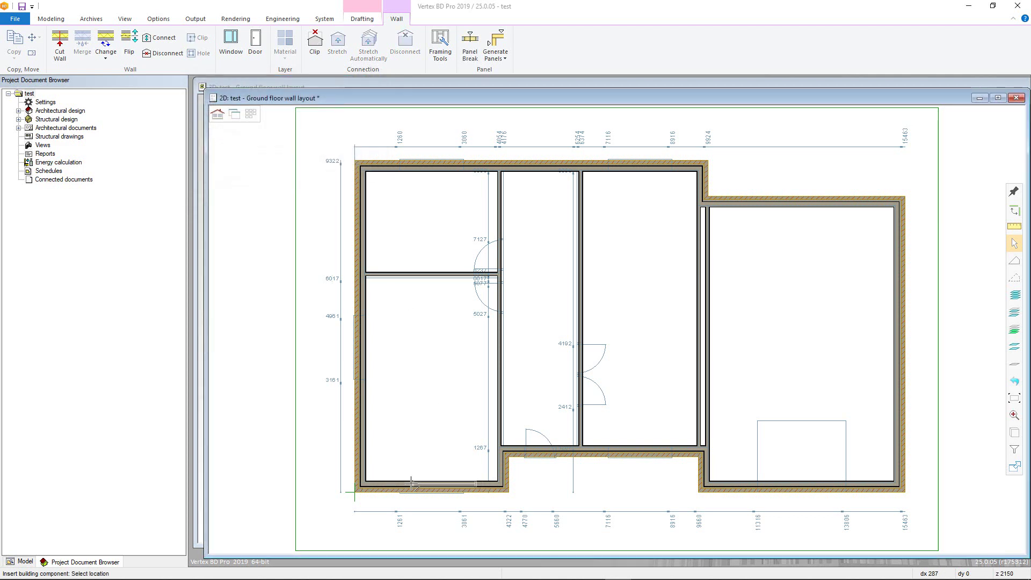
scroll(411, 483, "up", 2)
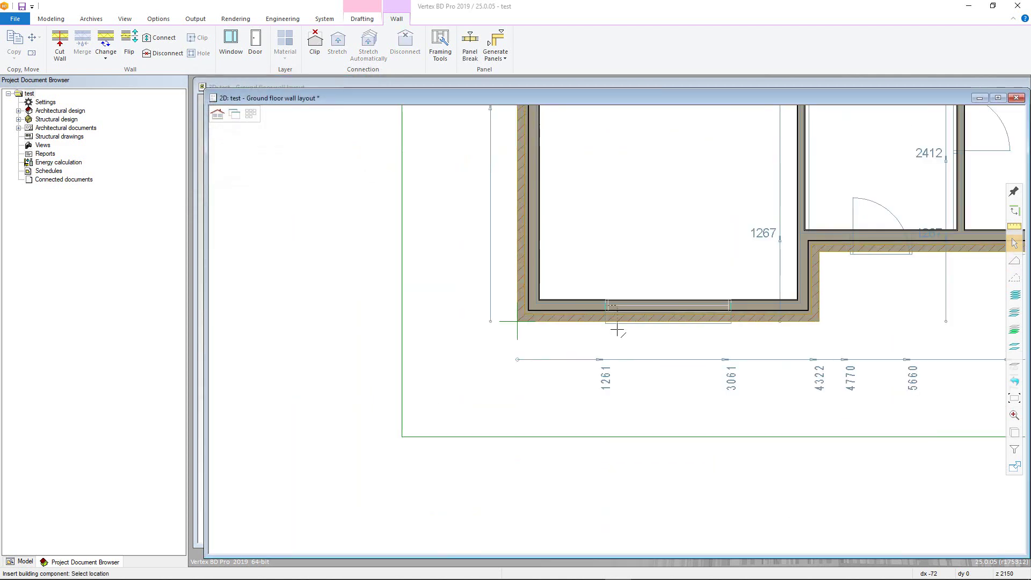
right_click(538, 328)
left_click(590, 293)
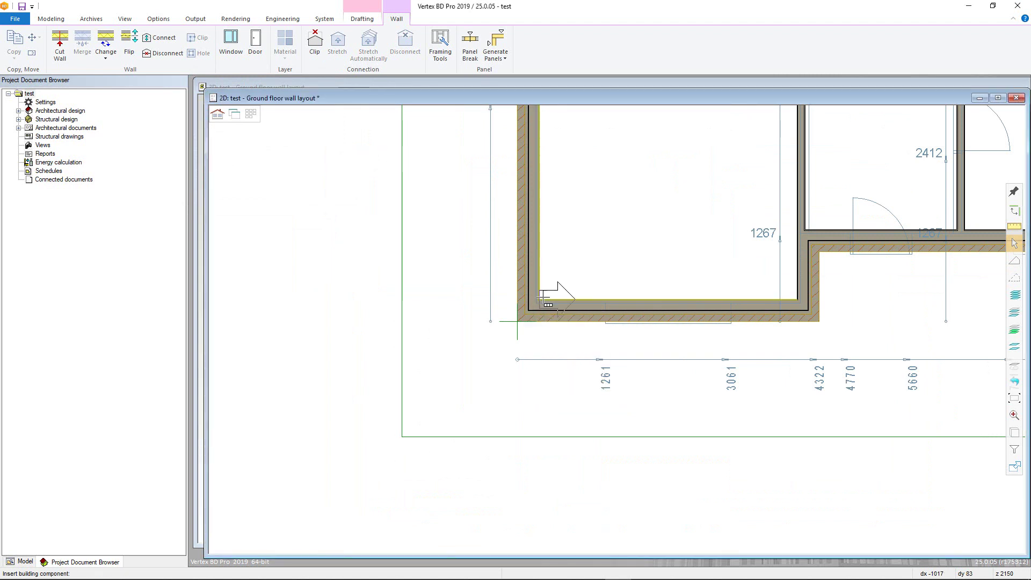
left_click(542, 295)
type("200")
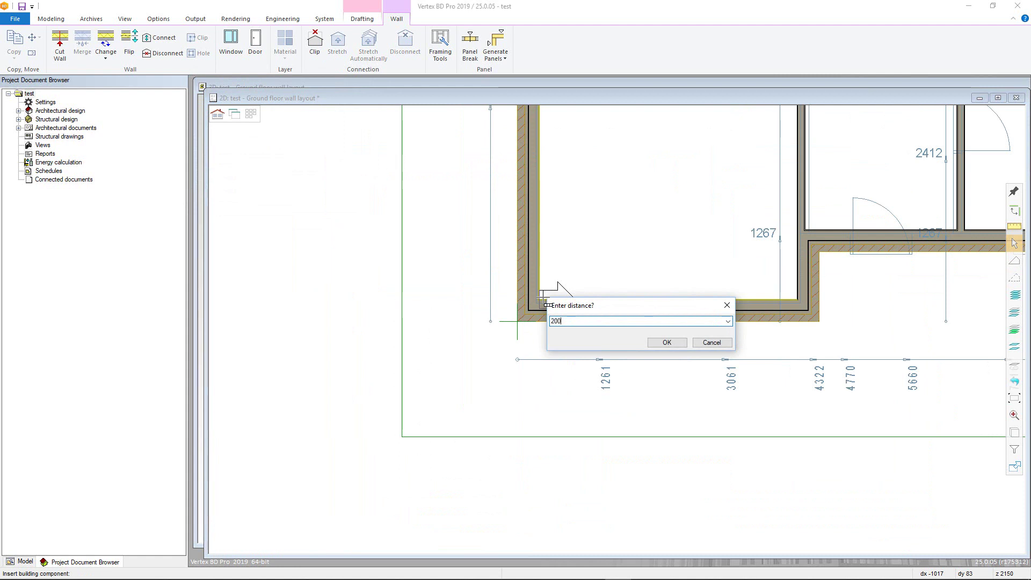
left_click(650, 343)
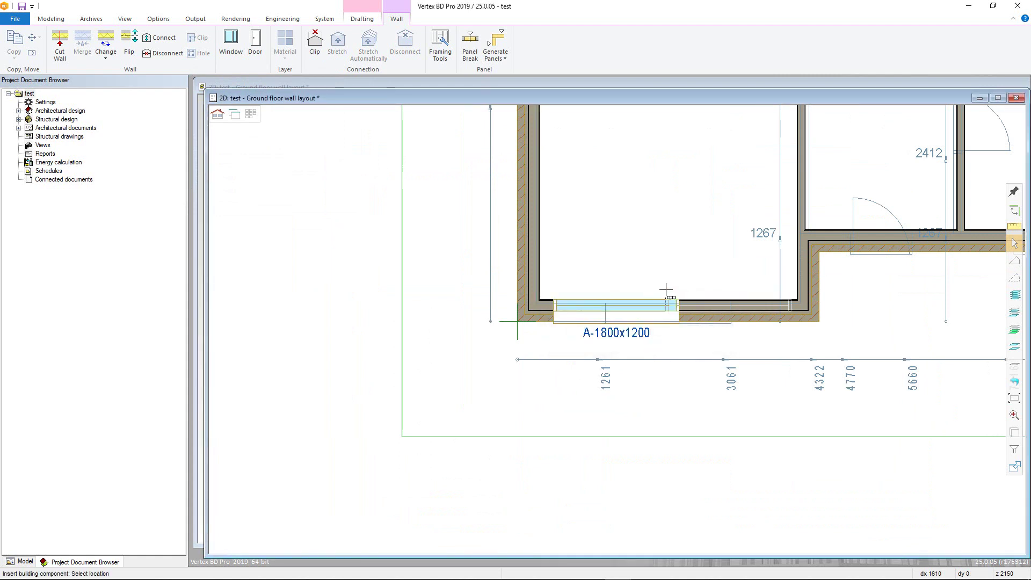
scroll(643, 257, "down", 2)
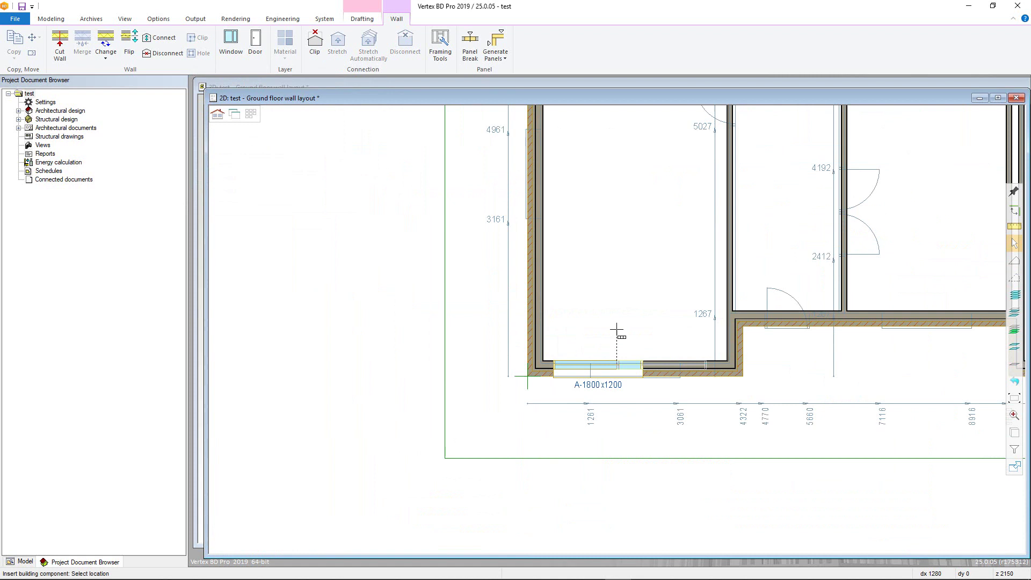
right_click(617, 360)
left_click(631, 363)
- Place another A-1800x1200 window in the top wall of the ground floor plan
scroll(671, 326, "down", 1)
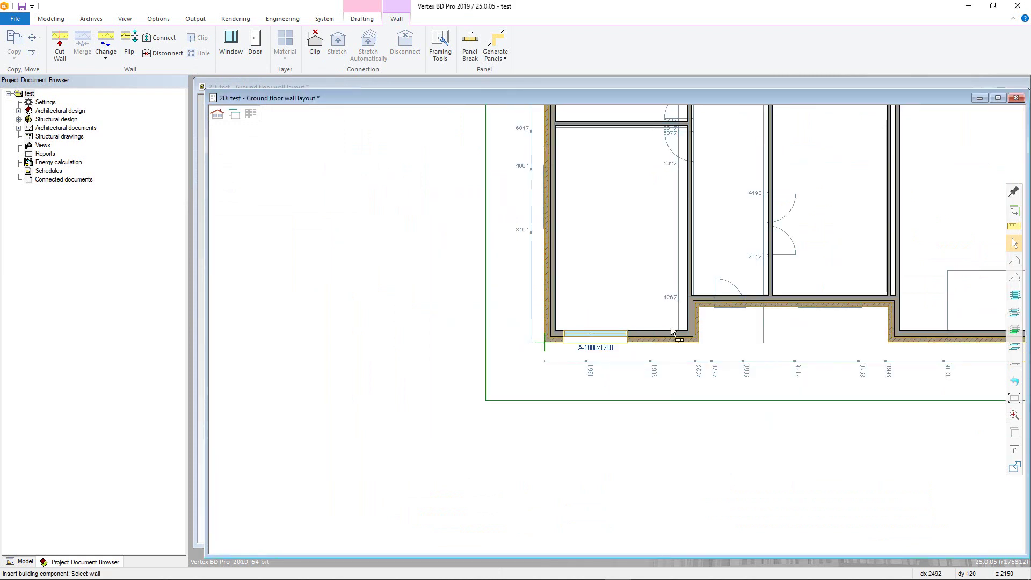
left_click(812, 303)
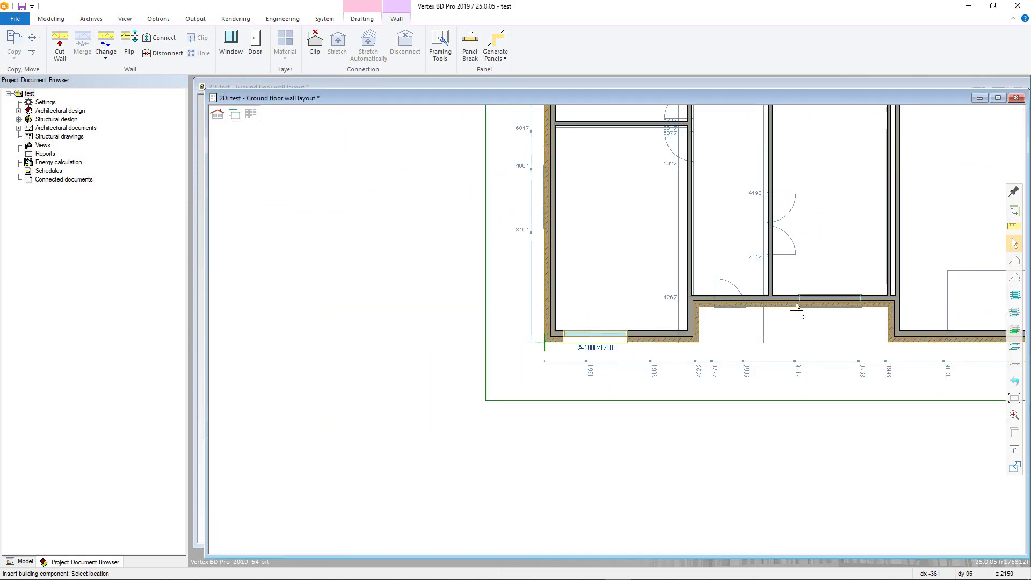
scroll(698, 308, "down", 2)
scroll(623, 306, "down", 1)
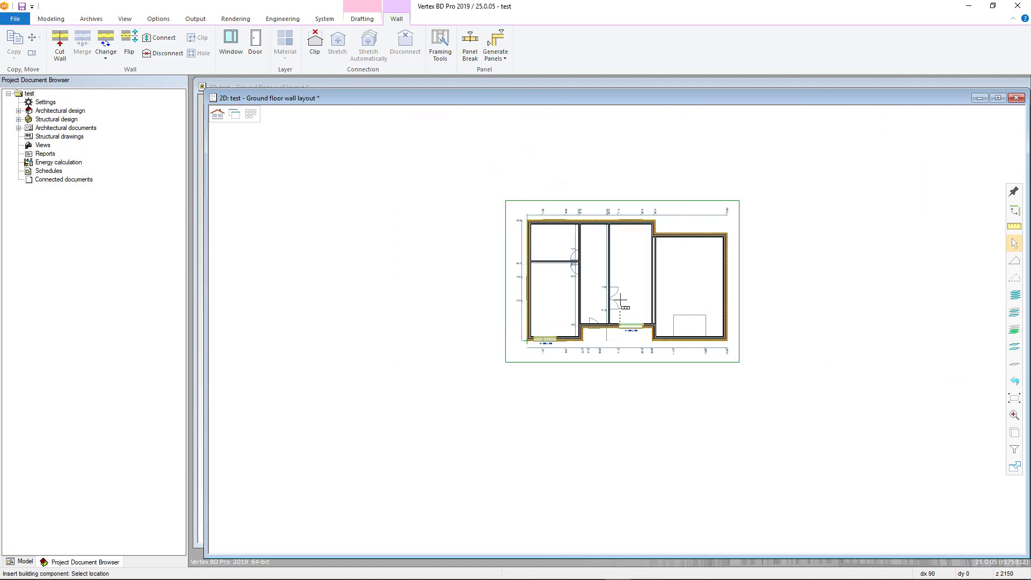
right_click(622, 303)
left_click(639, 331)
scroll(657, 317, "up", 3)
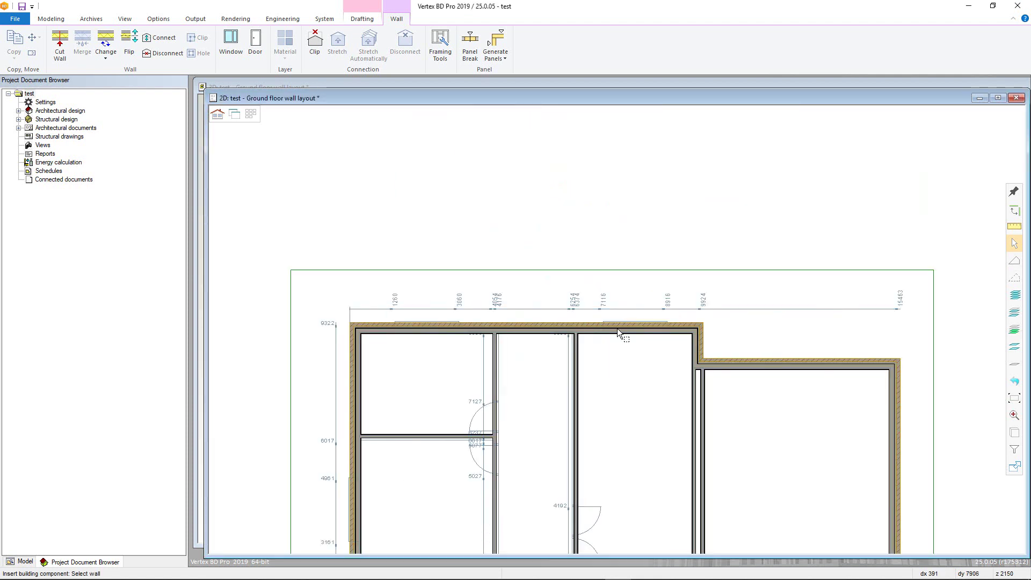
left_click(669, 317)
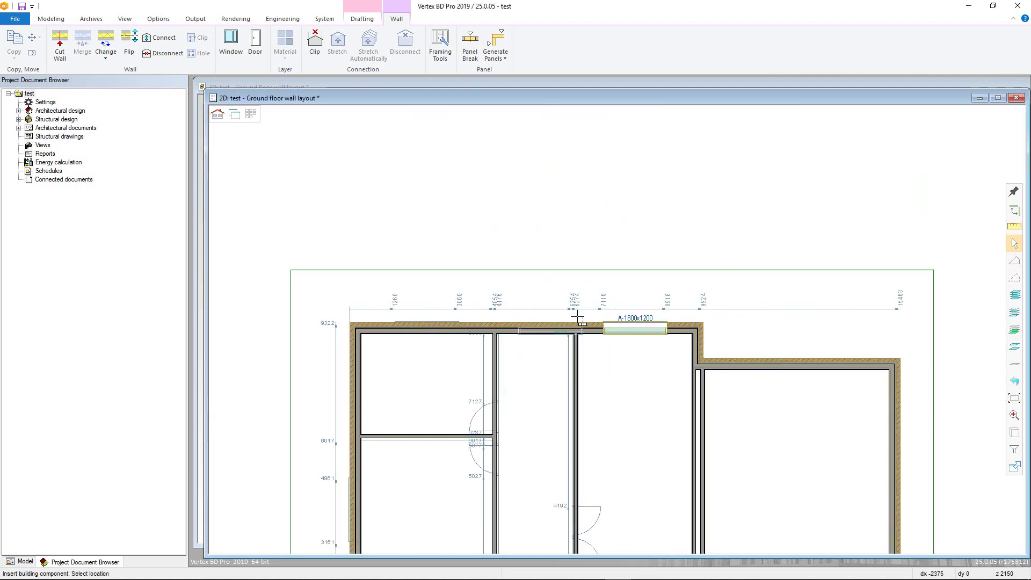
- Confirm the A-1800x1200 type, place it above the upper-left room, and end window insertion
right_click(473, 311)
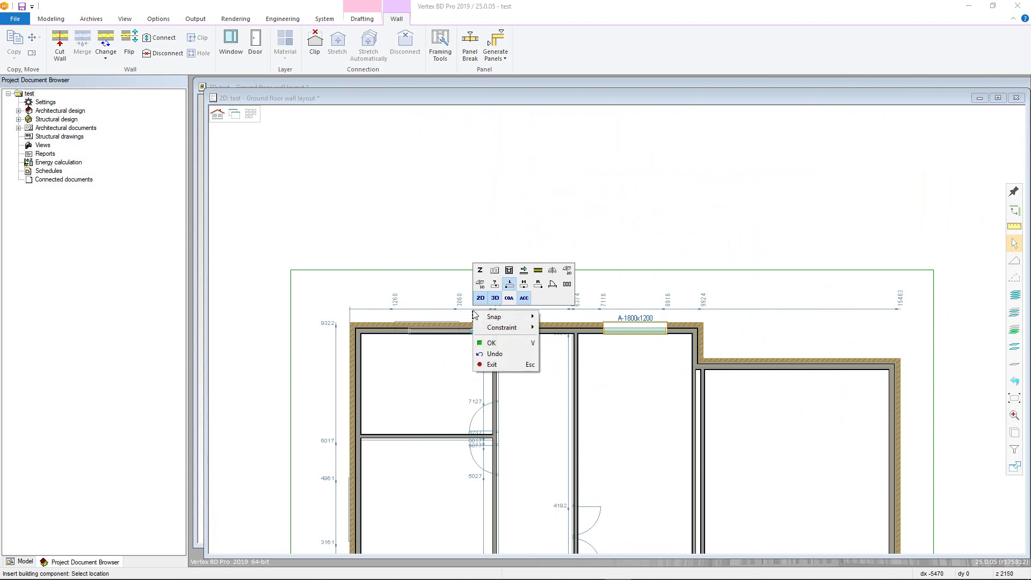
left_click(494, 271)
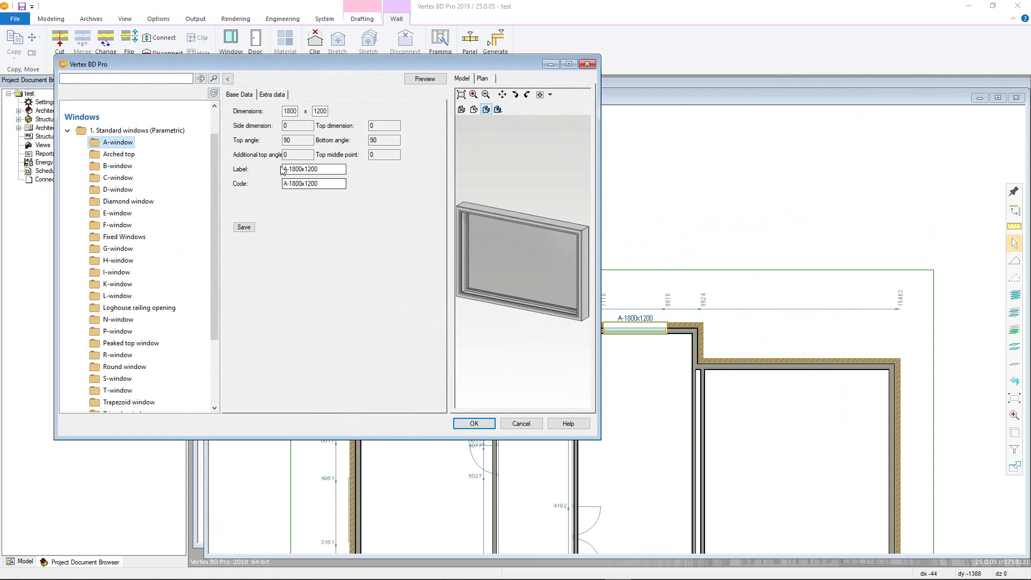
left_click(465, 428)
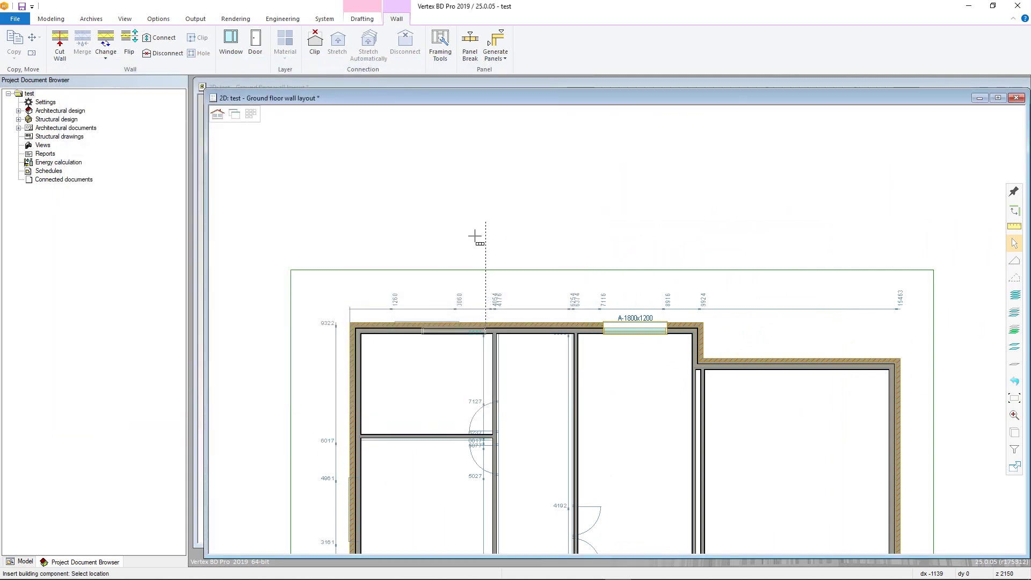
left_click(457, 325)
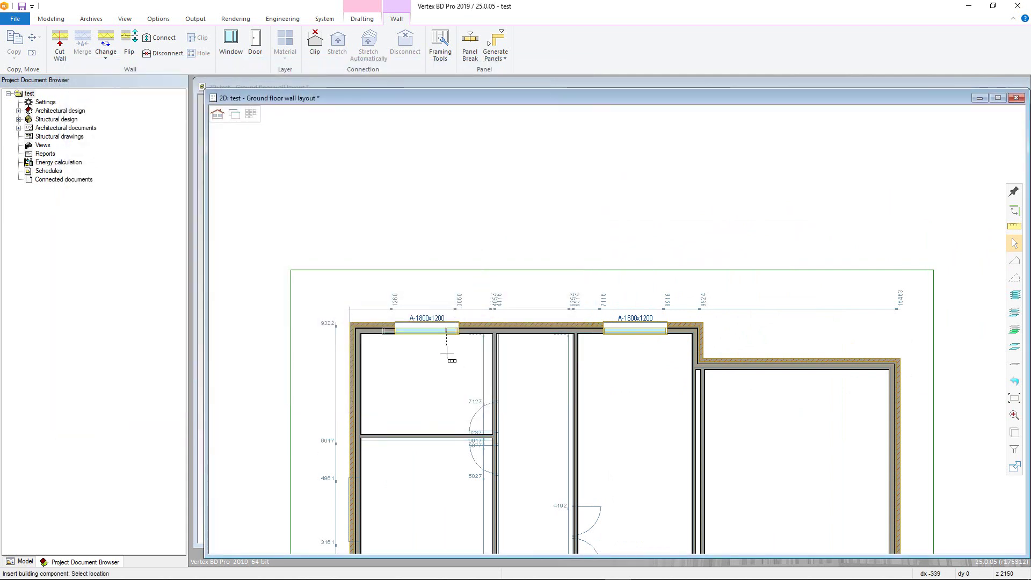
right_click(449, 309)
left_click(462, 406)
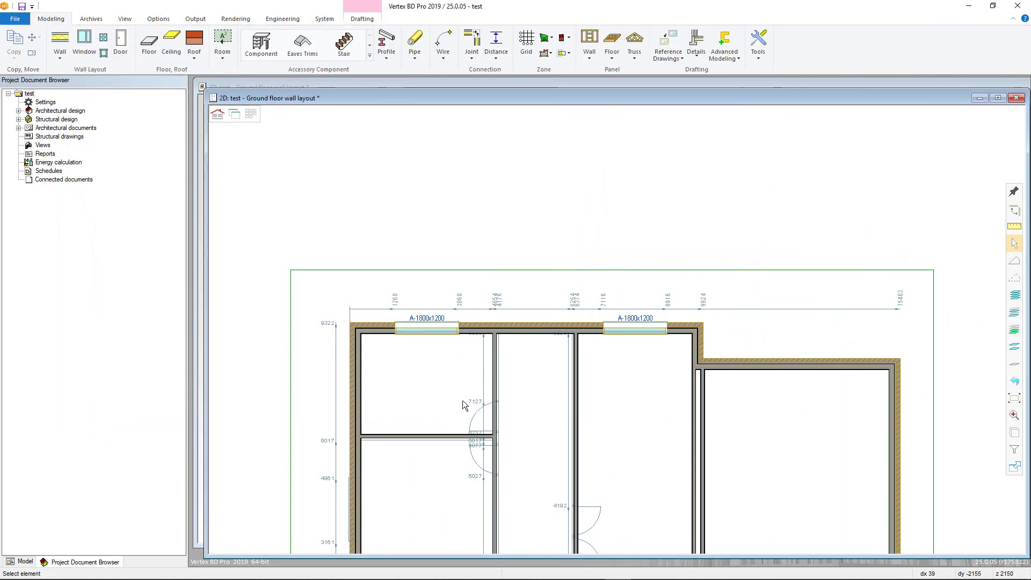
right_click(463, 401)
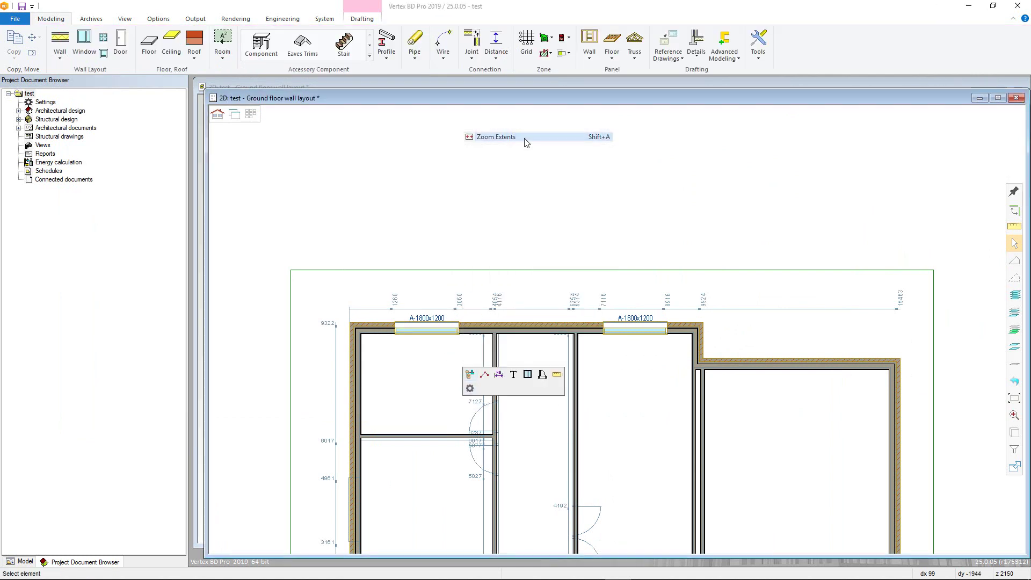
- Zoom to extents, begin a door insert on the bottom wall, and pick SD-990x2090 from Storage doors
left_click(525, 139)
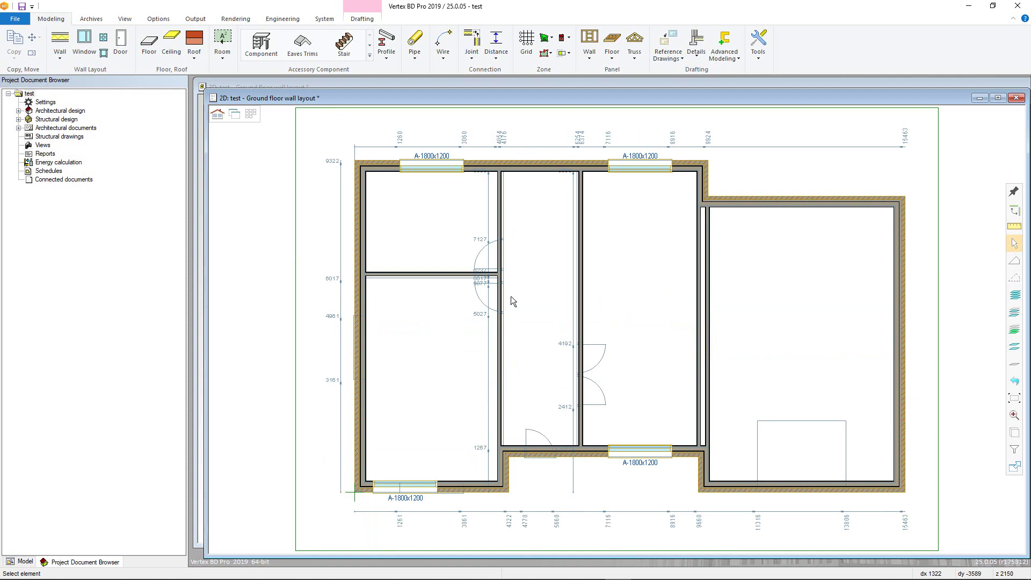
right_click(540, 449)
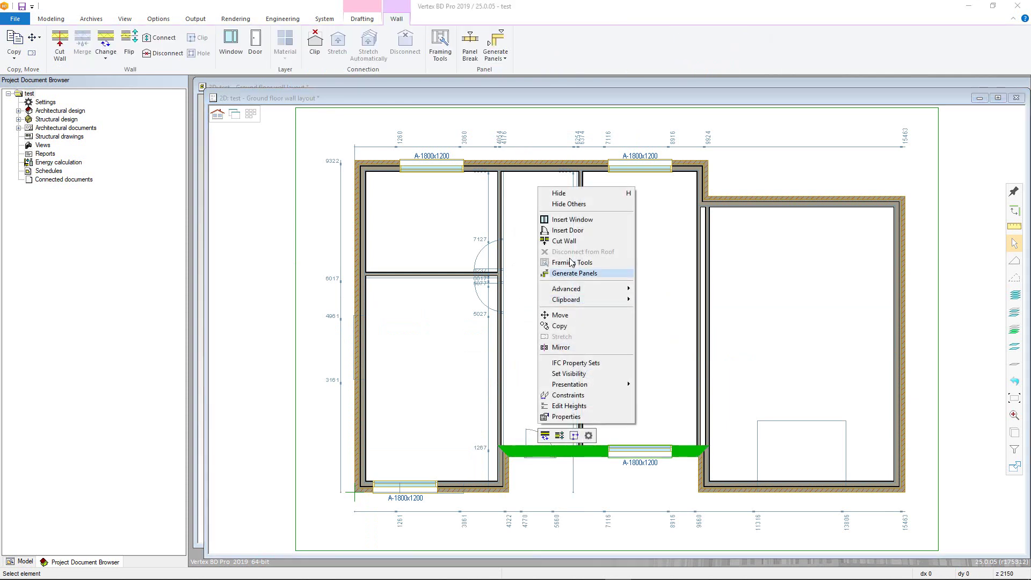
left_click(567, 231)
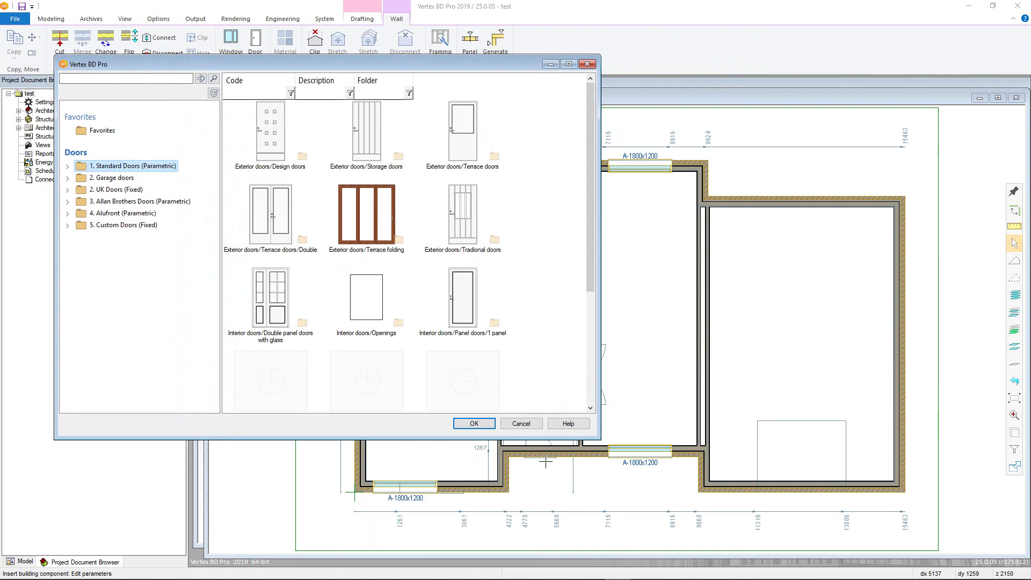
left_click(69, 167)
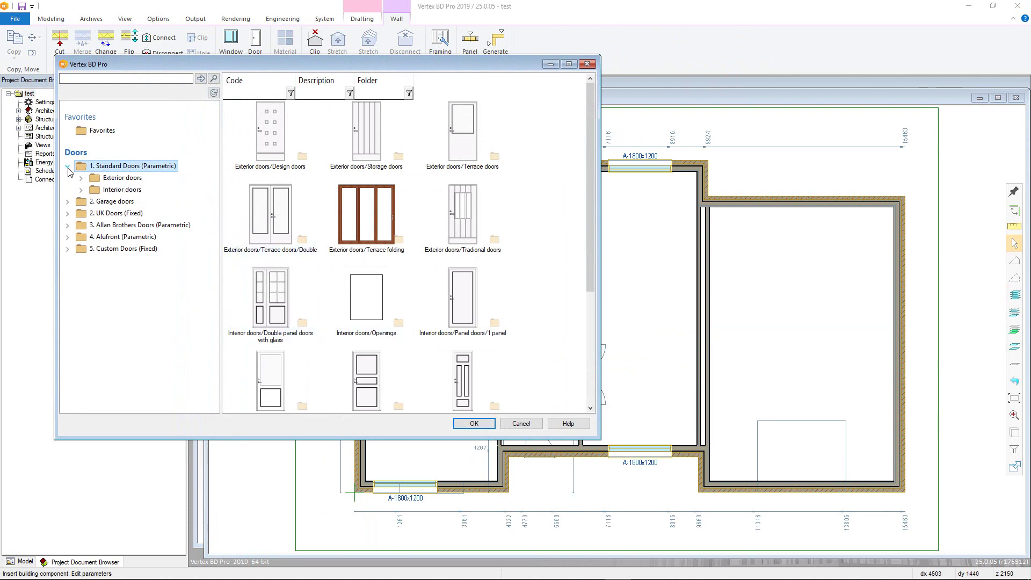
double_click(368, 159)
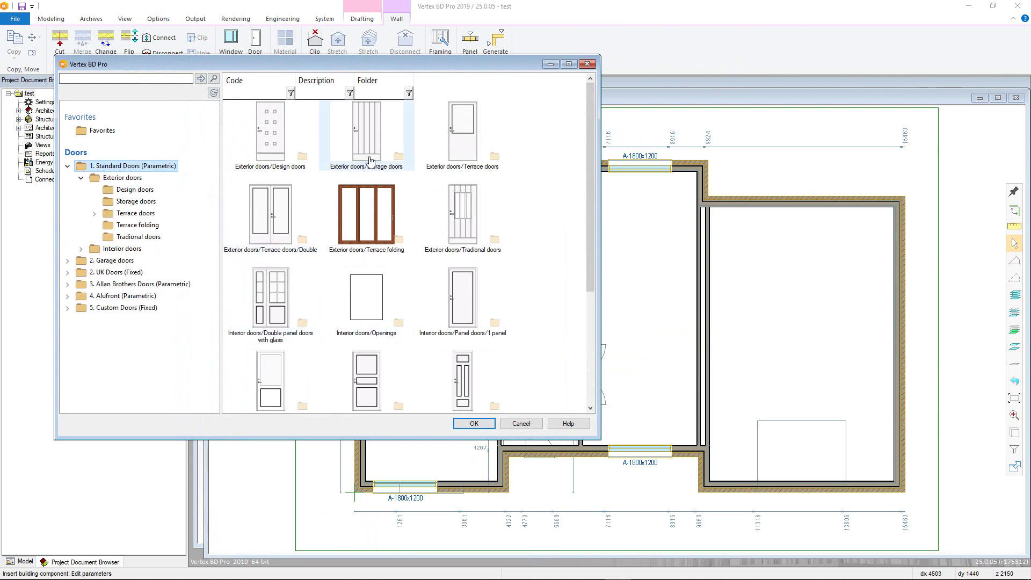
double_click(280, 152)
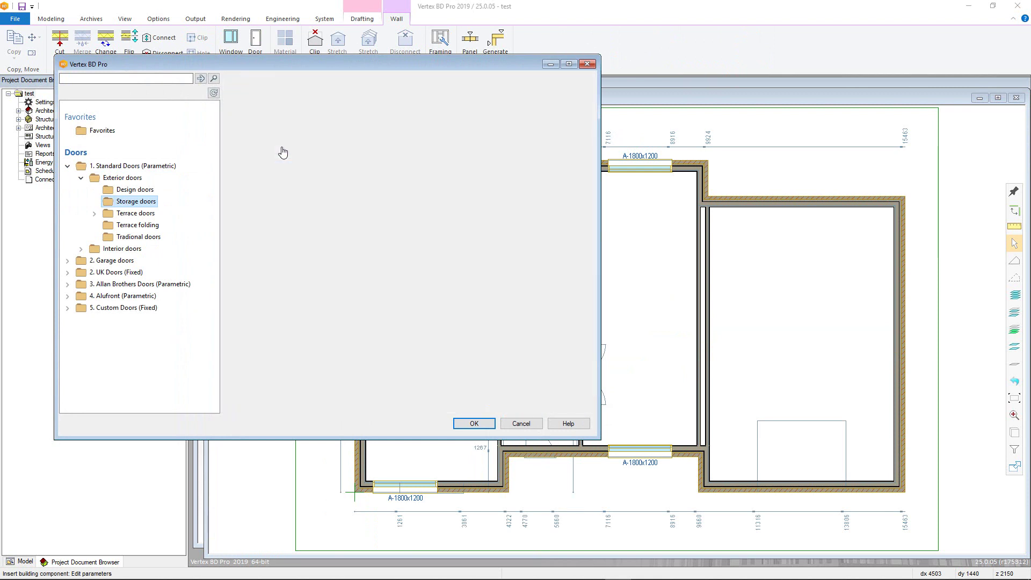
- Accept the SD 990x2090 door settings and place it in the recessed bottom wall
left_click(315, 126)
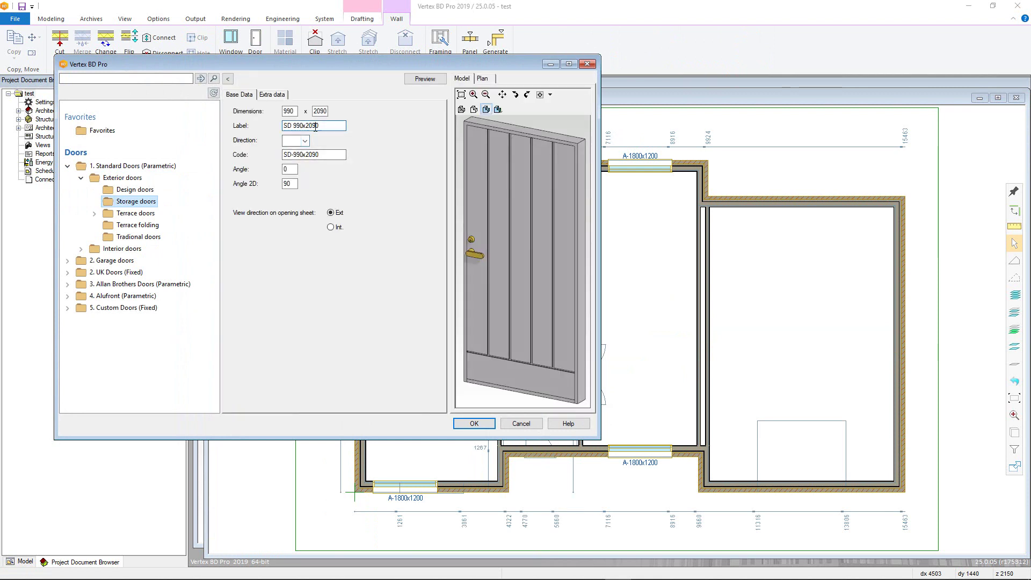
left_click(302, 142)
key("Tab")
key("Tab")
left_click(462, 423)
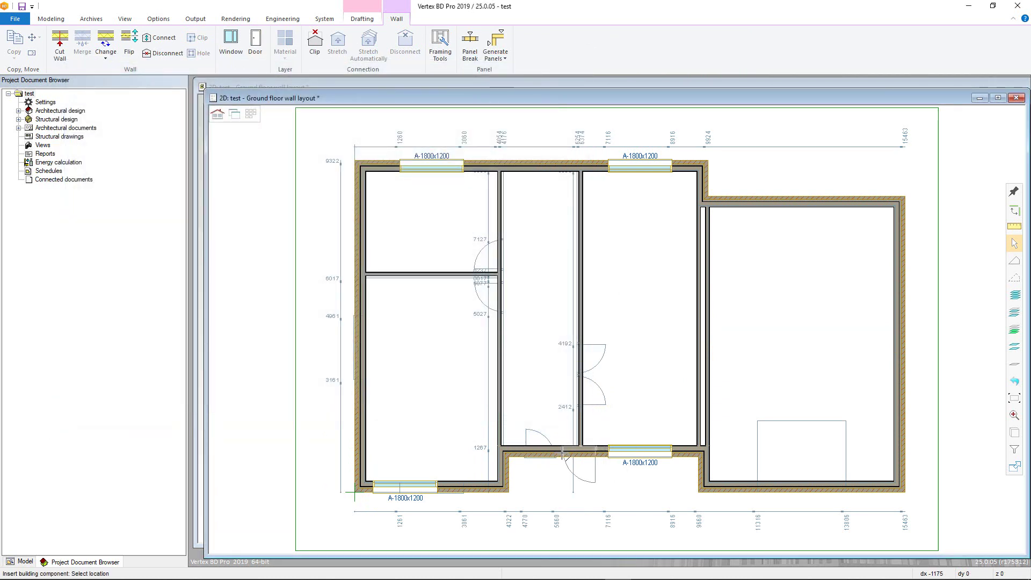
scroll(562, 453, "up", 2)
scroll(620, 330, "up", 1)
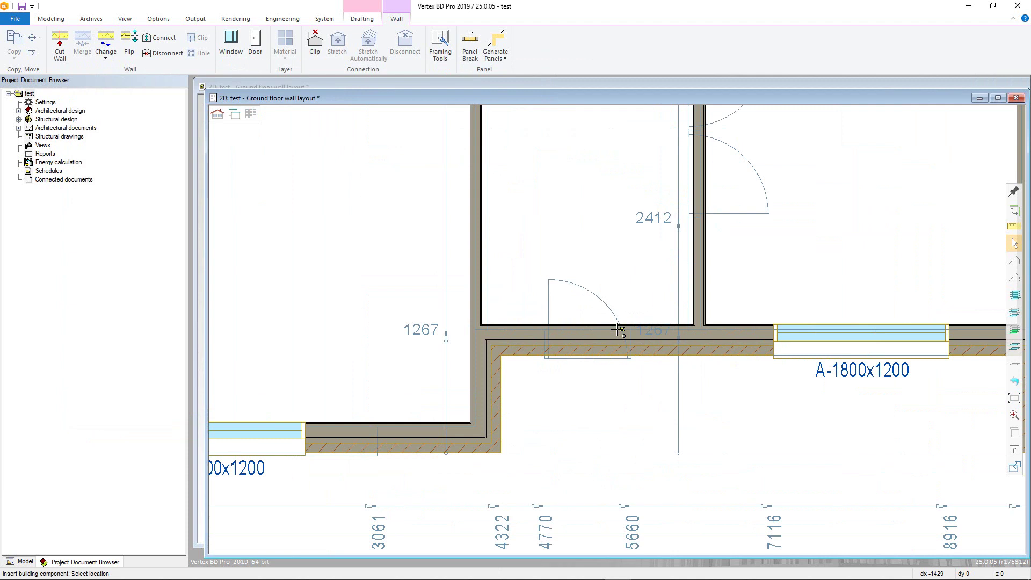
left_click(544, 352)
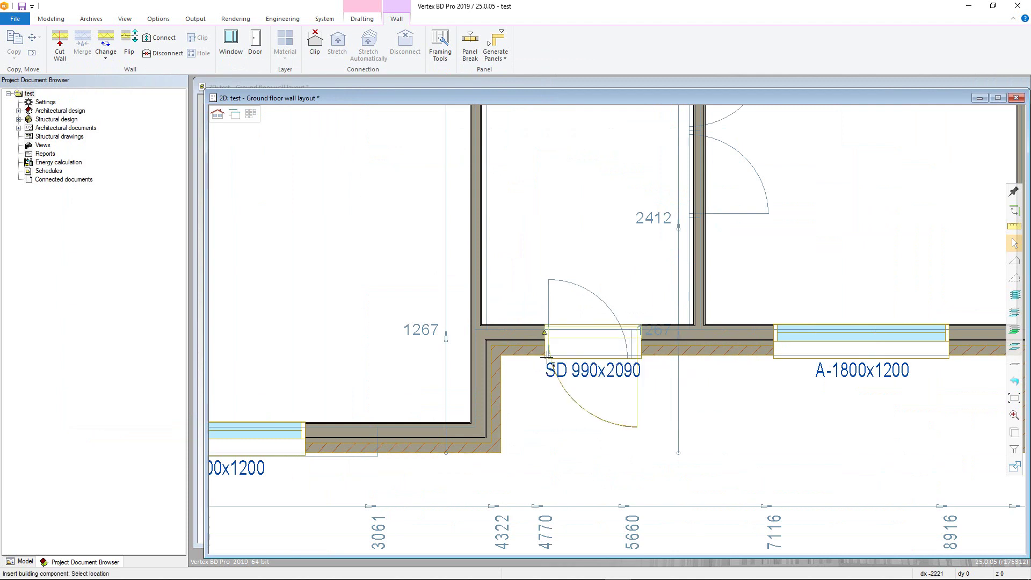
key("Escape")
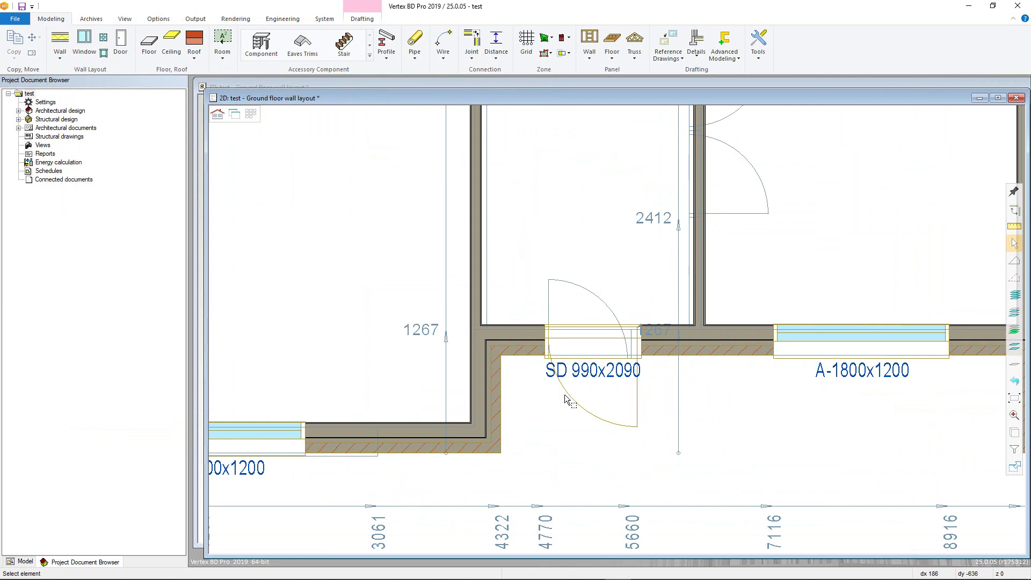
- Place a second SD 990x2090 door in the middle interior wall of the ground floor
left_click(559, 396)
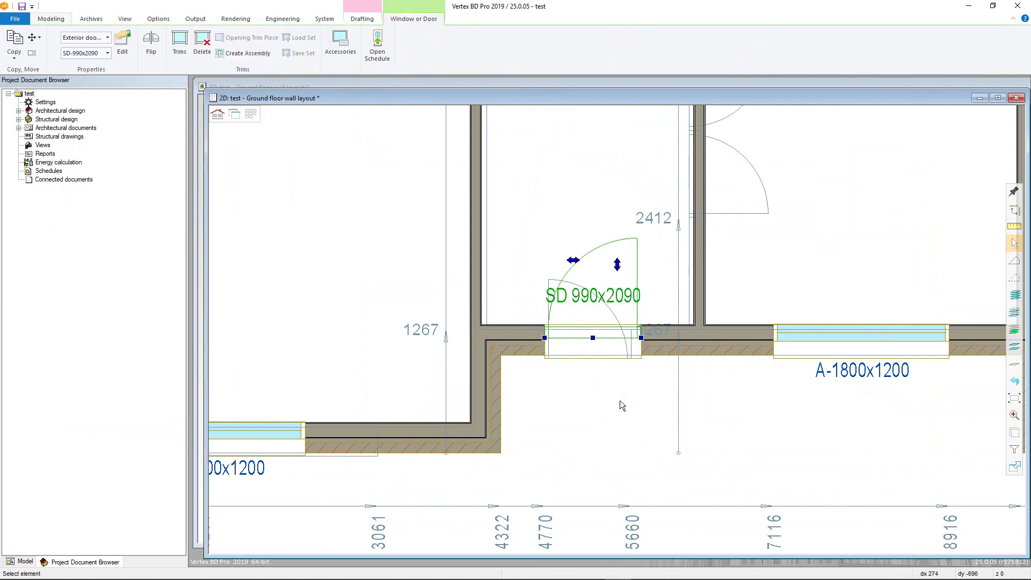
left_click(573, 259)
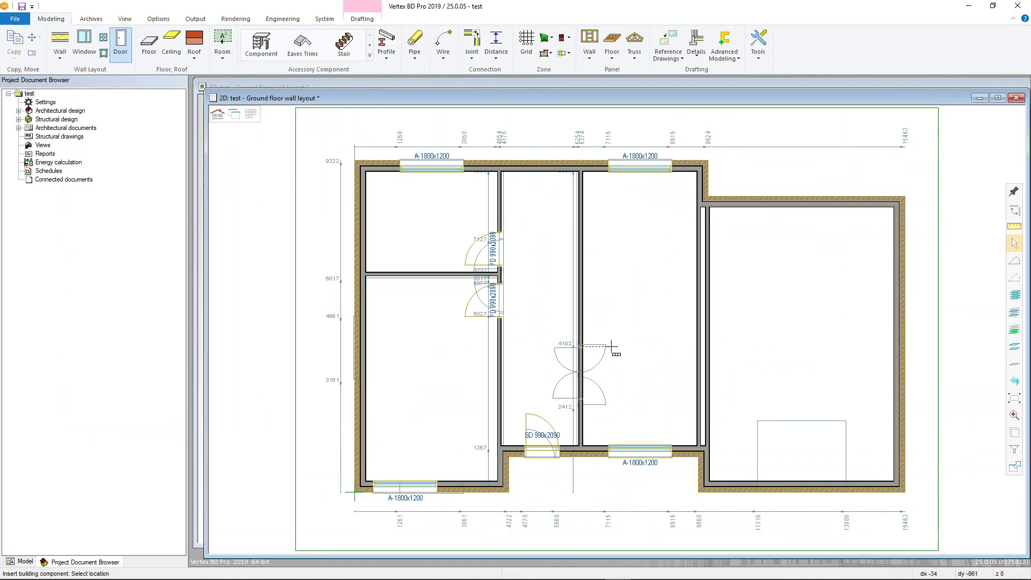
left_click(612, 349)
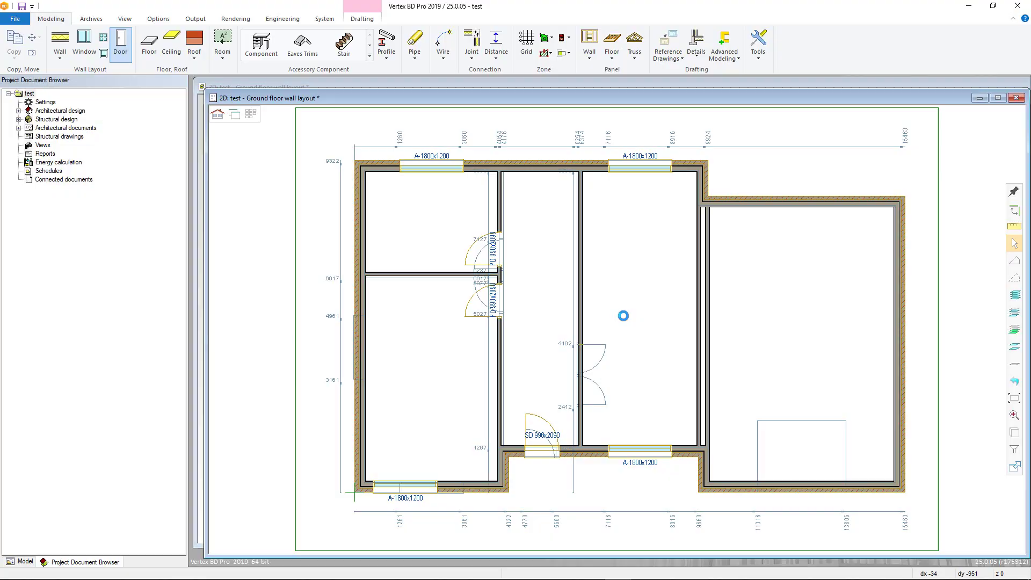